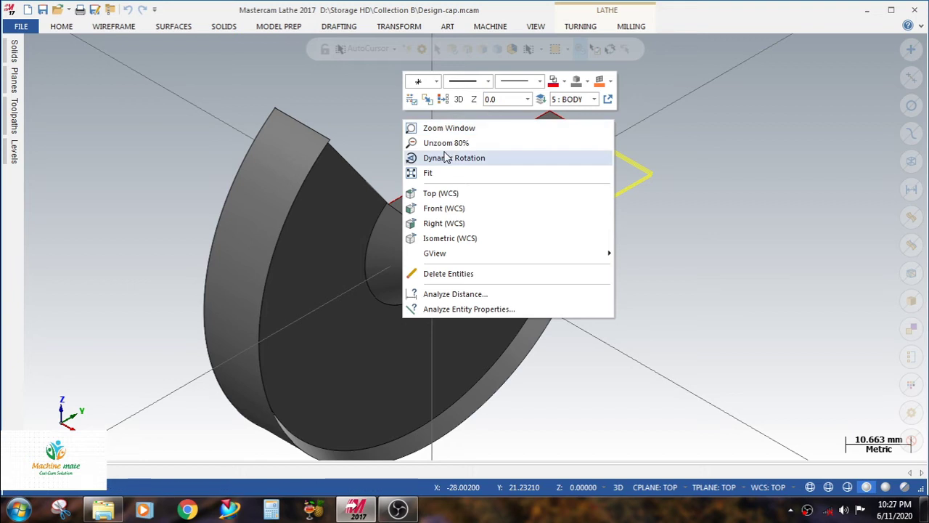
Examine the cap model and its finish toolpath in rotated, top, right and isometric views.
left_click(430, 146)
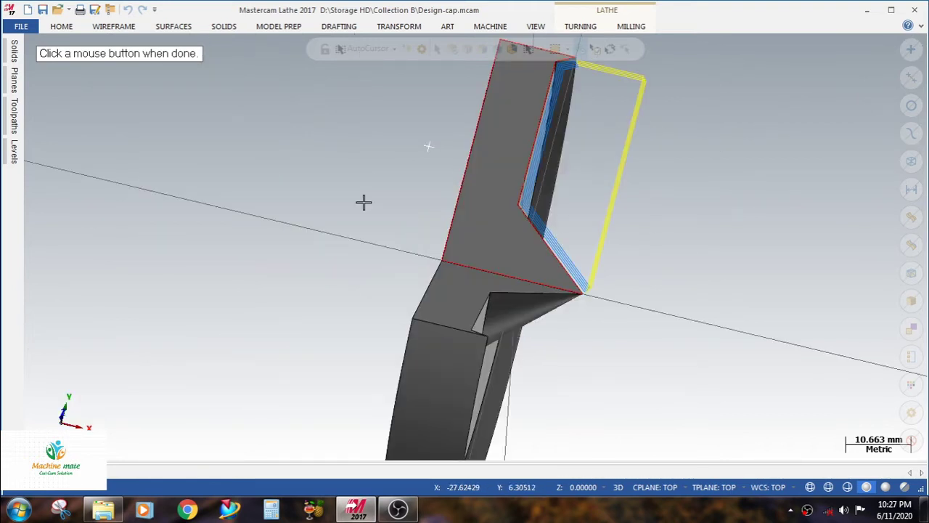
left_click(311, 193)
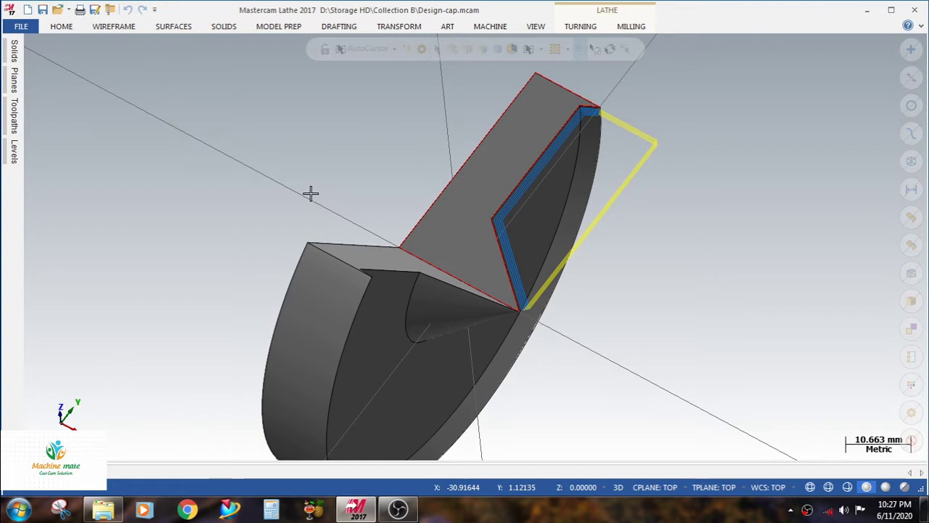
right_click(705, 146)
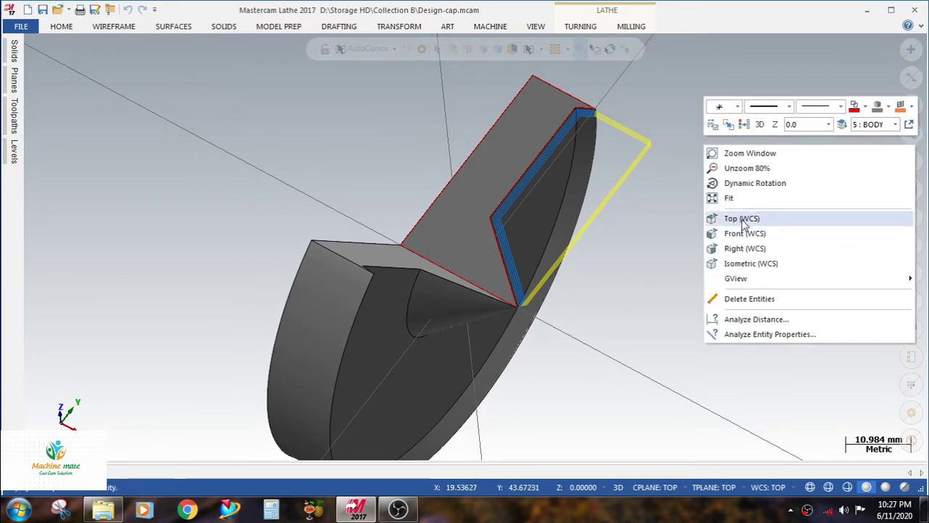
left_click(742, 218)
scroll(548, 202, "up", 2)
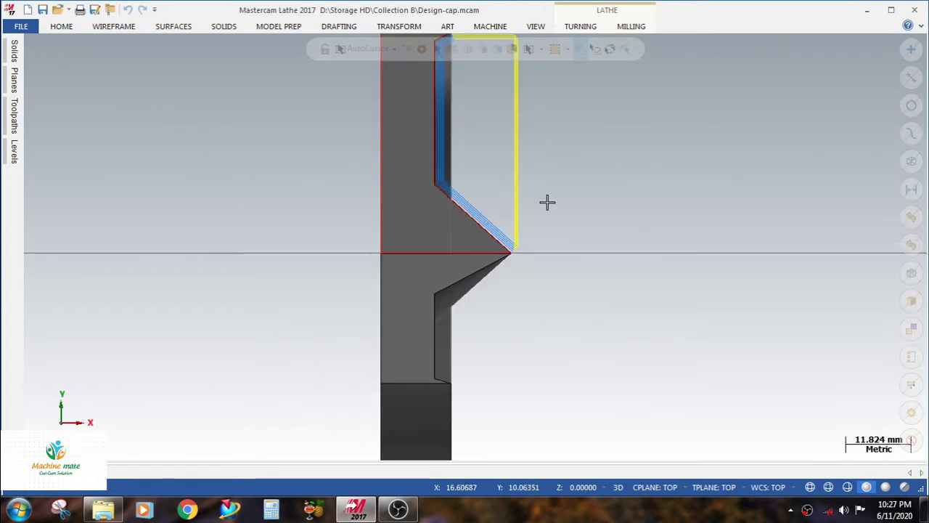
scroll(557, 174, "down", 1)
right_click(623, 157)
left_click(664, 264)
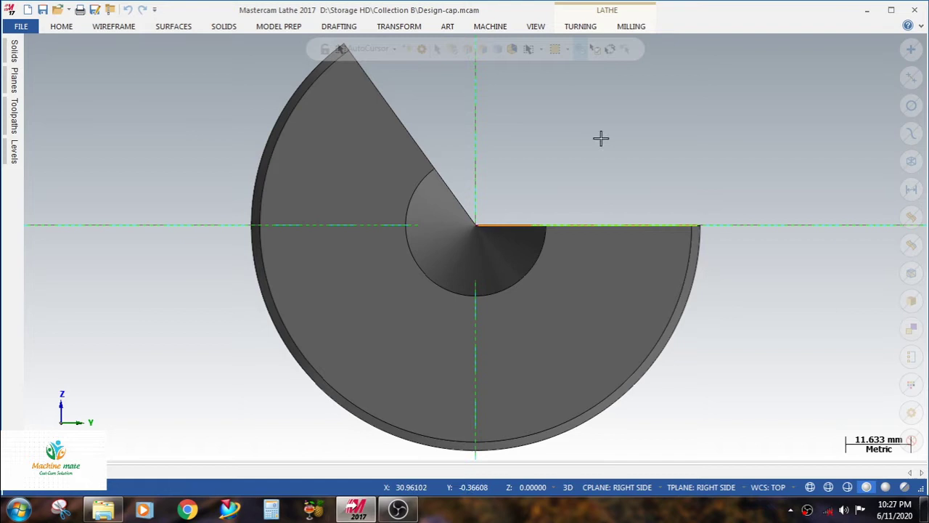
right_click(502, 128)
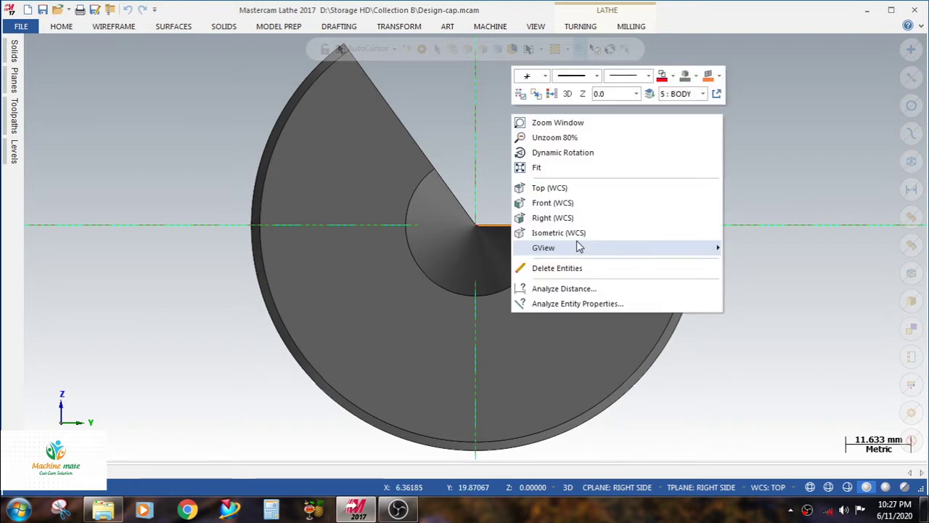
left_click(588, 231)
scroll(719, 178, "down", 3)
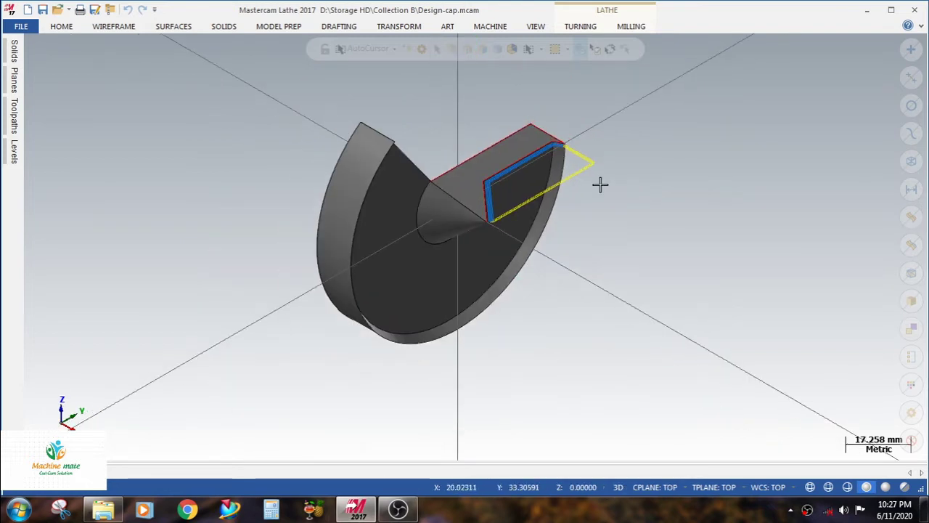
scroll(600, 184, "down", 1)
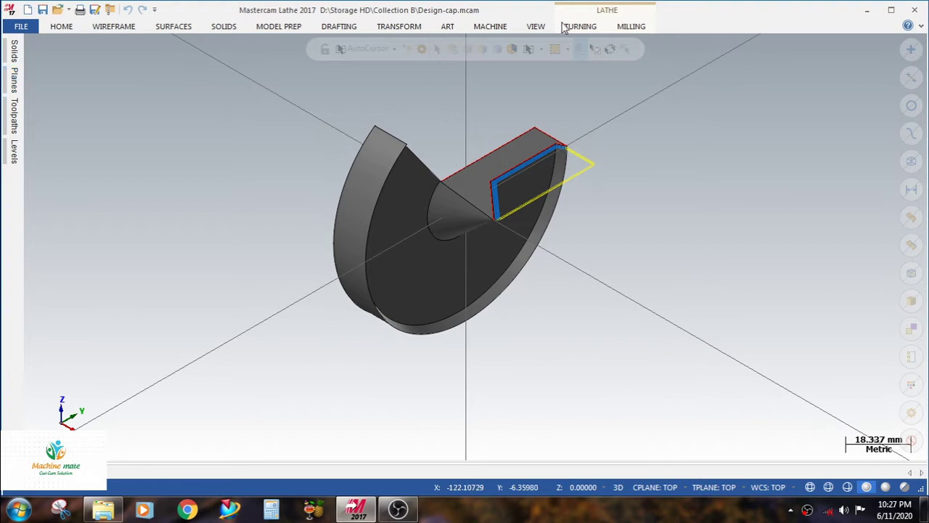
Show the full Turning ribbon and dock the Toolpaths manager beside the graphics area.
left_click(923, 26)
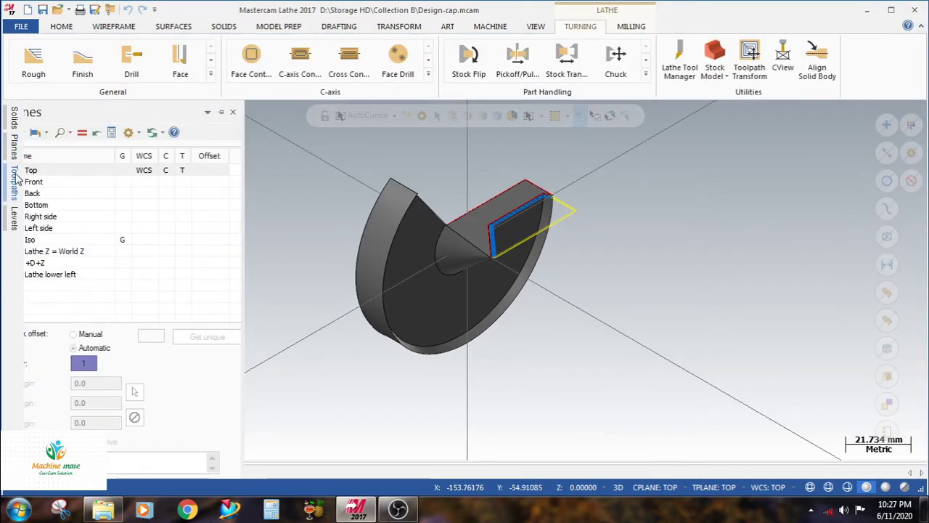
mouse_move(14, 177)
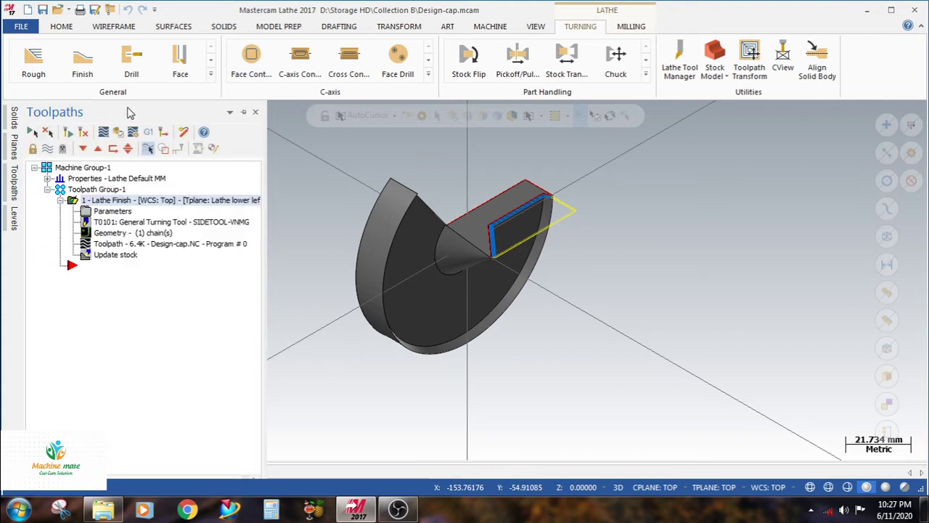
right_click(129, 111)
left_click(166, 160)
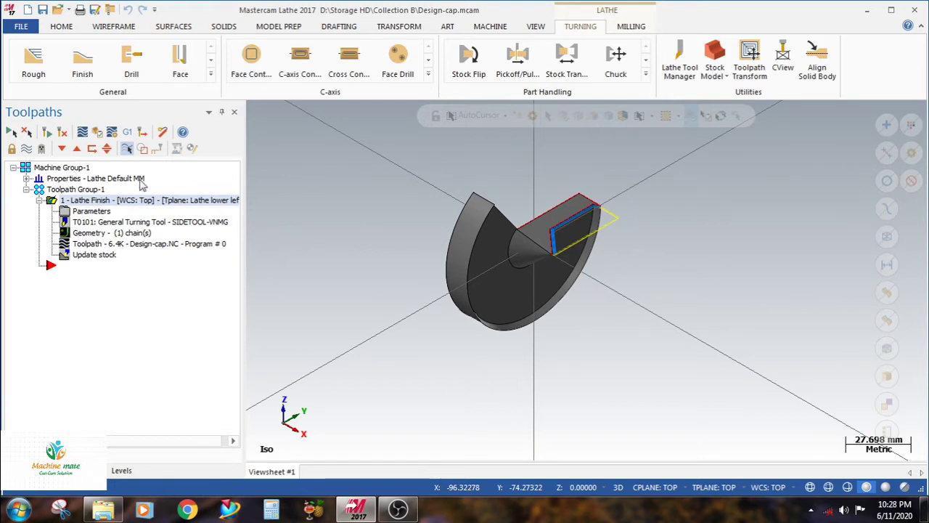
Review the Lathe Finish operation's toolpath parameters, including the tool angle and orientation settings.
left_click(92, 212)
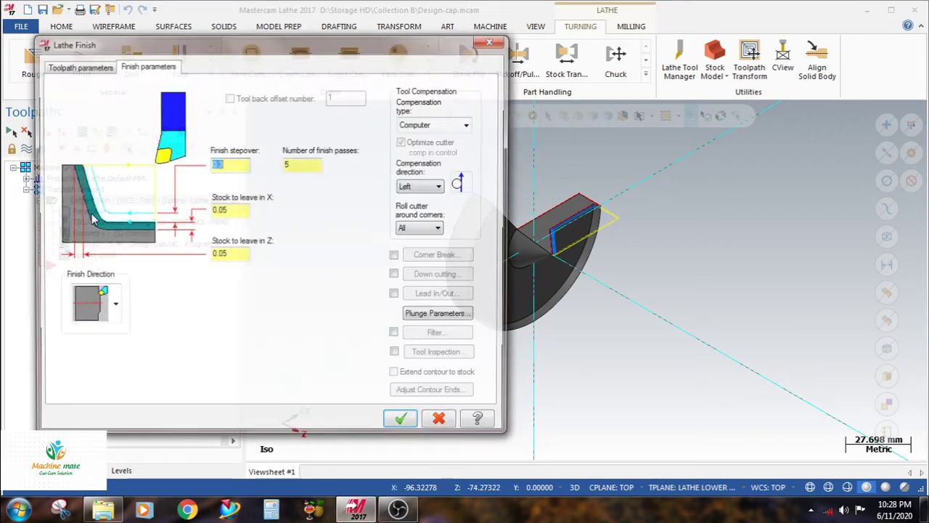
left_click(79, 66)
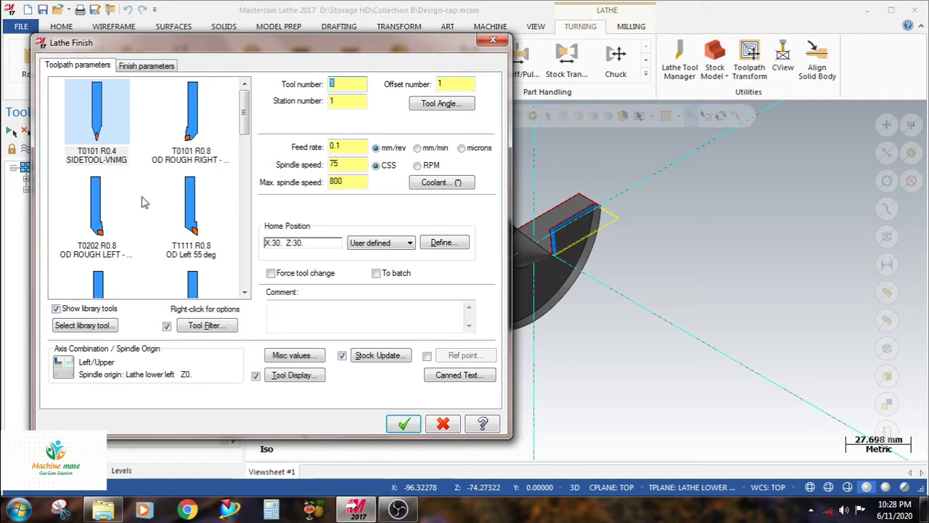
left_click(358, 87)
left_click(457, 107)
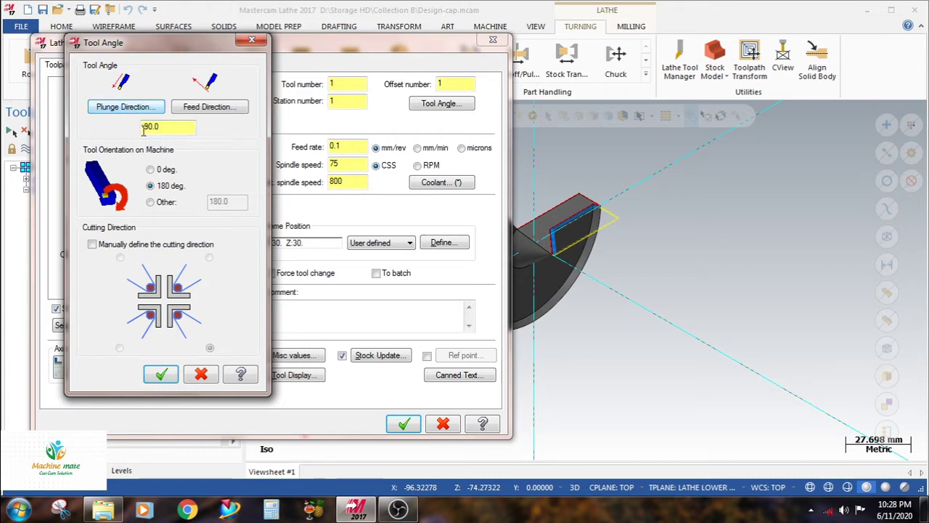
left_click(161, 374)
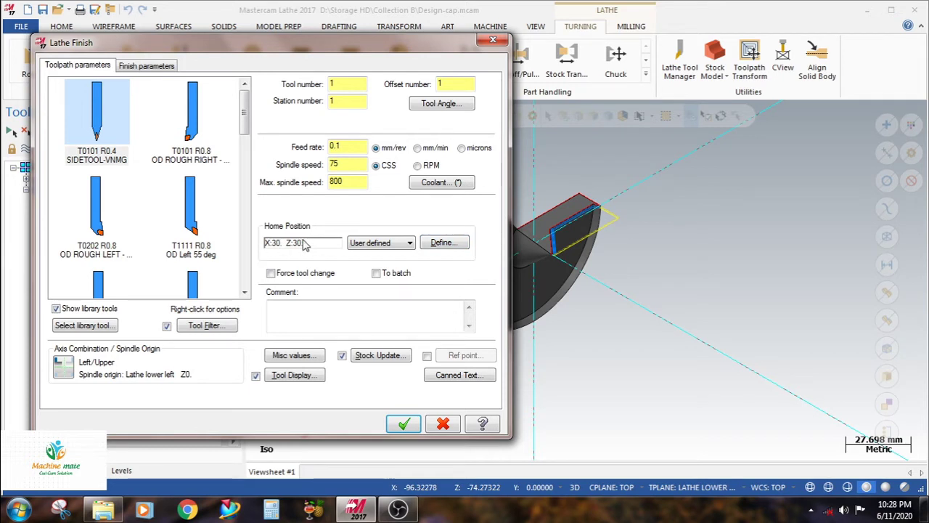
Add the comment "SIDE TOOL CR 04" to the Lathe Finish operation's toolpath parameters.
left_click(267, 312)
type("SIDE")
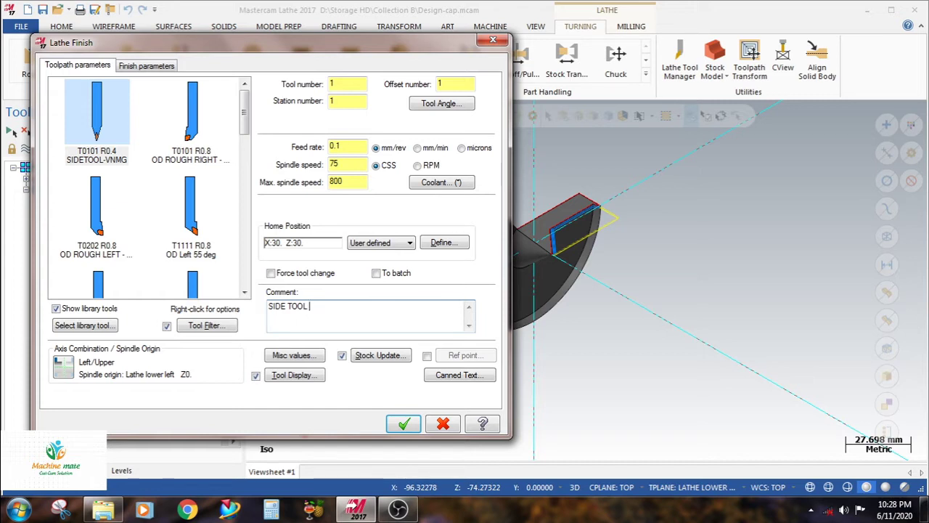
type("TOOL CR 04")
Set the Lathe Finish operation to 1 finish pass, keeping its plunge cut settings, and regenerate the toolpath.
left_click(137, 66)
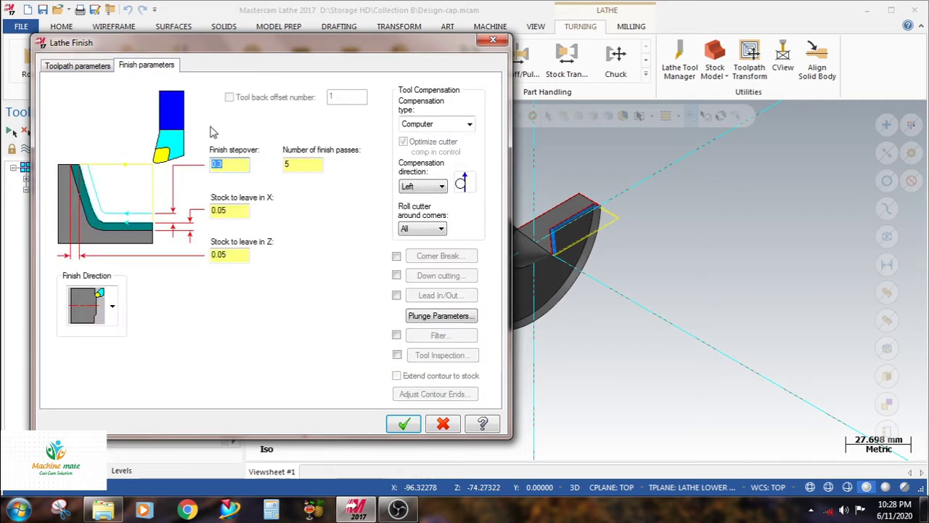
left_click(240, 162)
key("Tab")
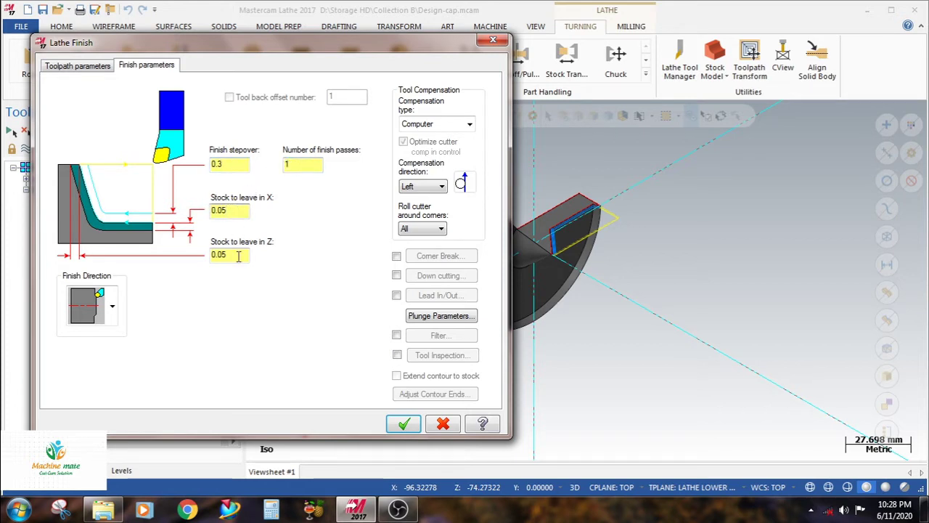
left_click(440, 316)
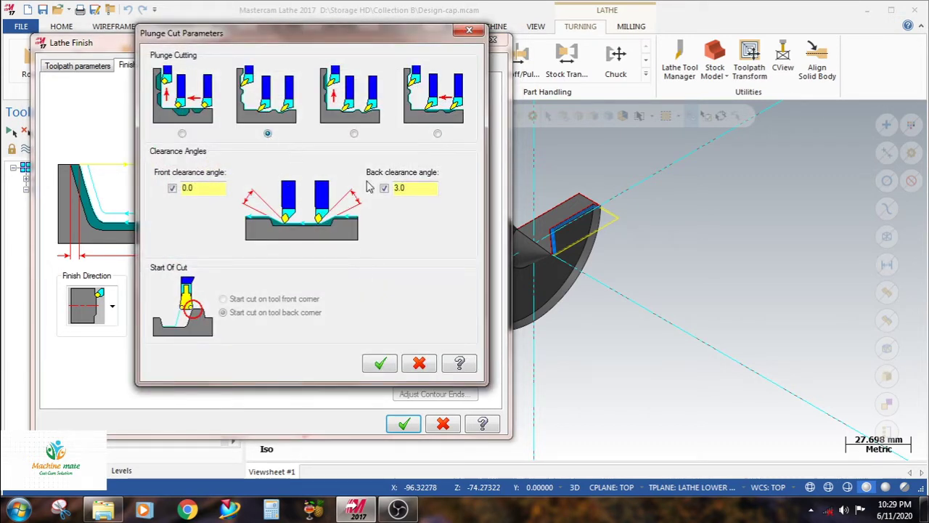
left_click(381, 364)
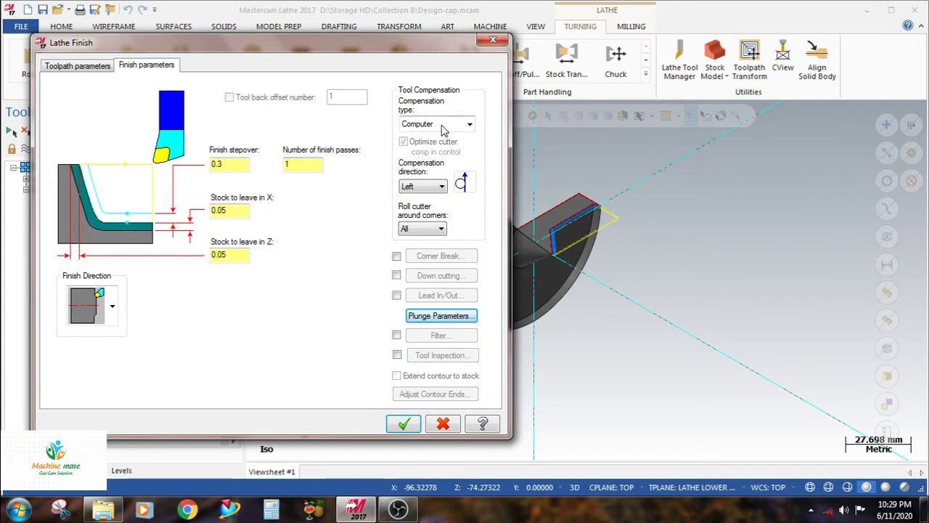
left_click(404, 423)
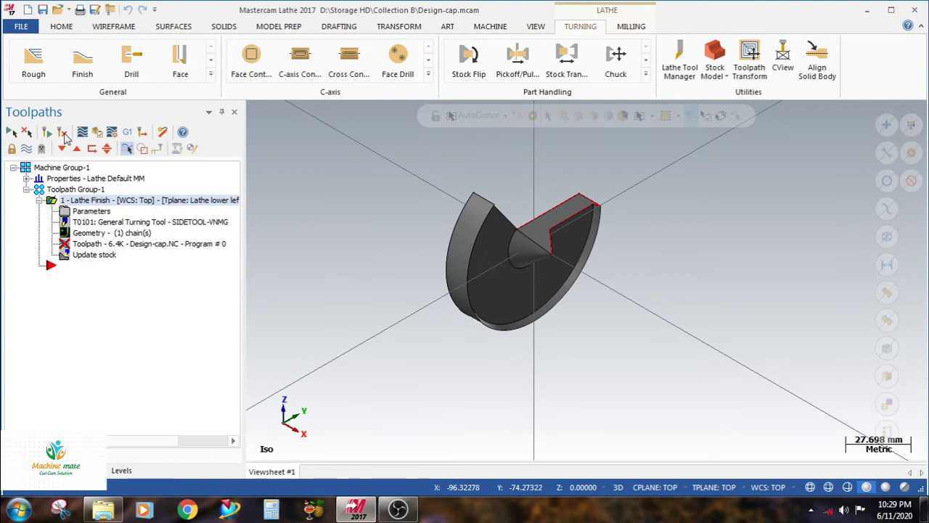
left_click(63, 133)
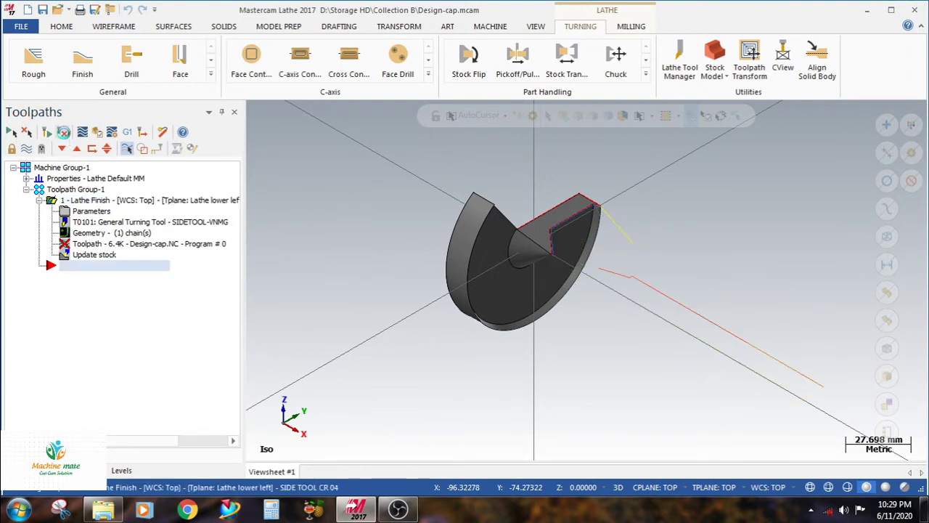
Set the Lathe Finish operation's number of finish passes to 5.
left_click(101, 212)
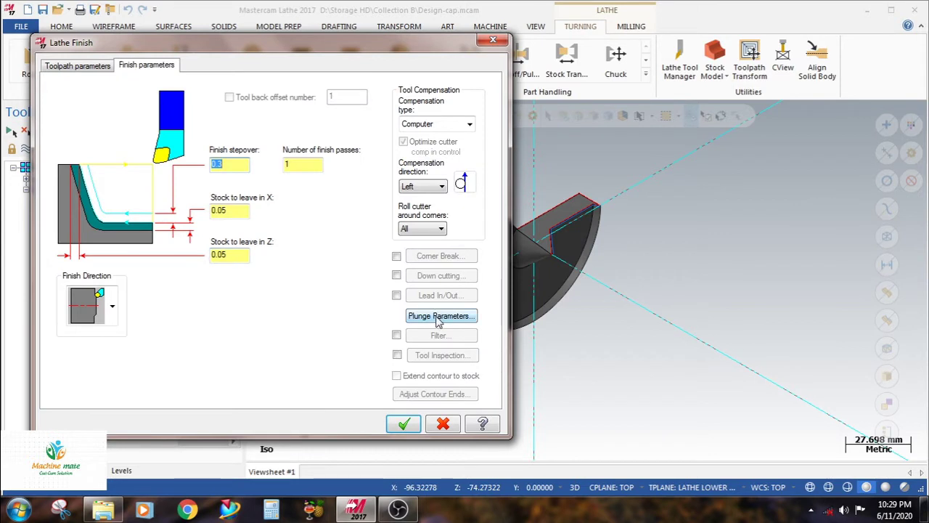
key("Tab")
key("Return")
left_click(93, 66)
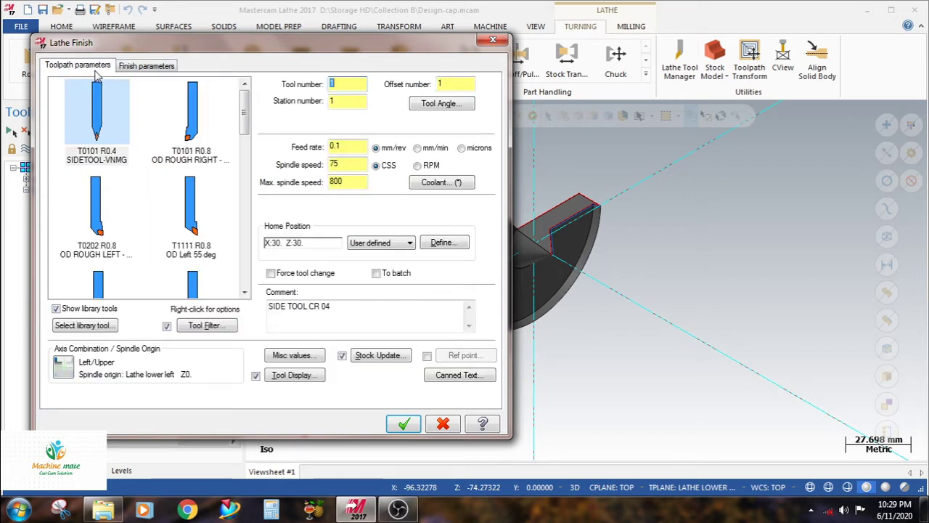
left_click(161, 66)
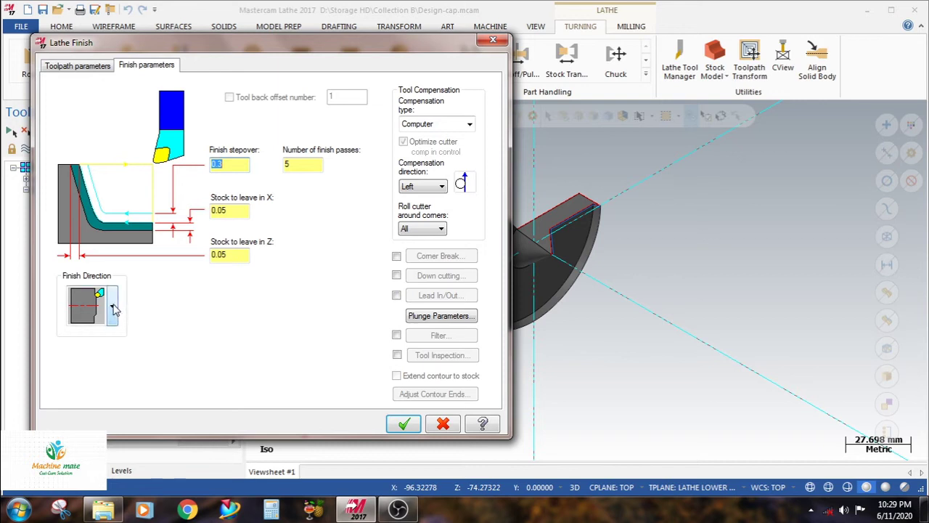
left_click(405, 425)
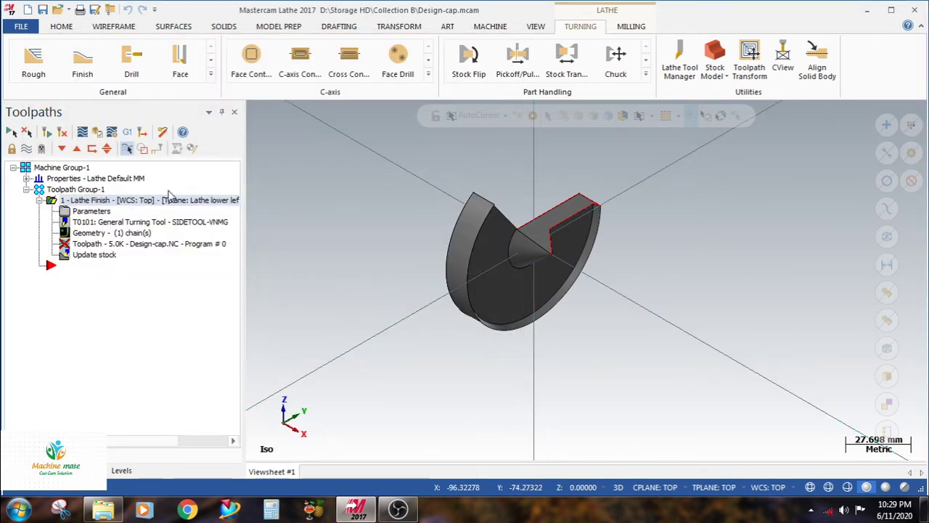
Regenerate the Lathe Finish toolpath and save the part file.
left_click(63, 133)
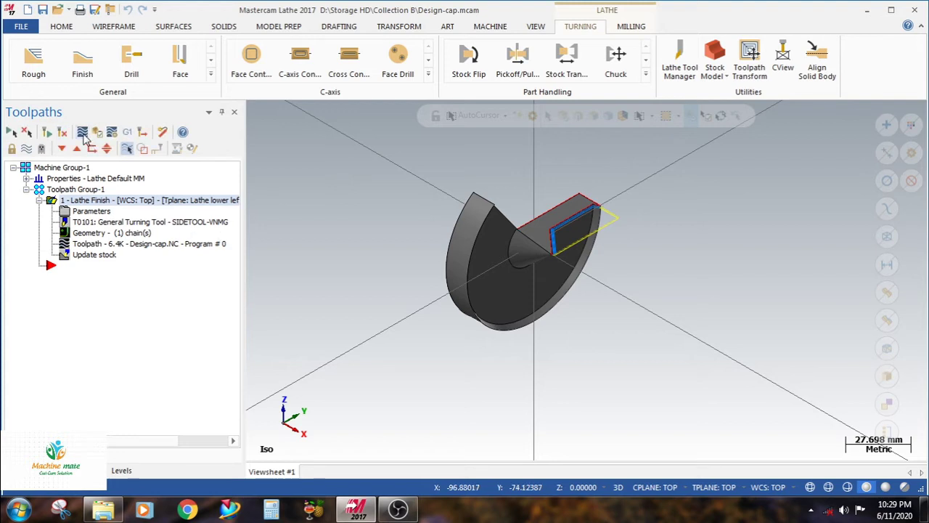
left_click(44, 11)
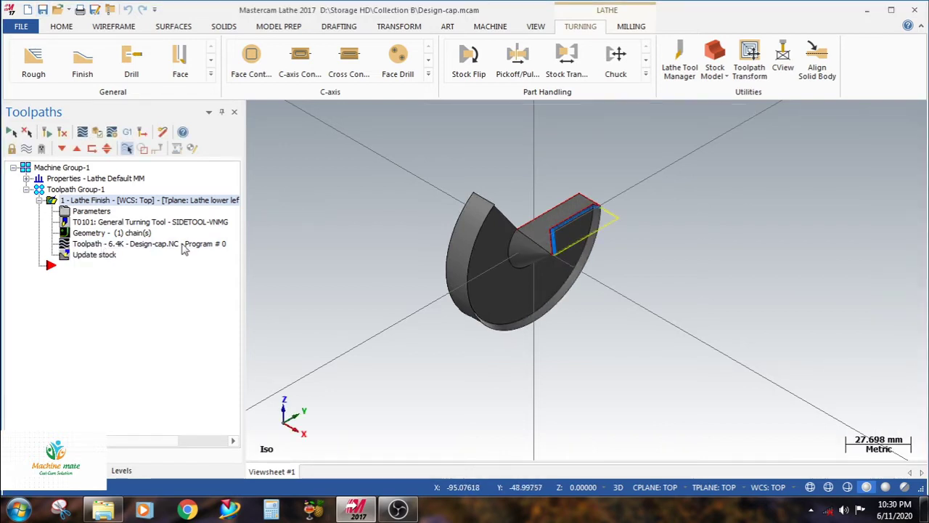
Backplot the Lathe Finish toolpath with the tool holder displayed and examine the tool against the part from several angles.
key("alt+t")
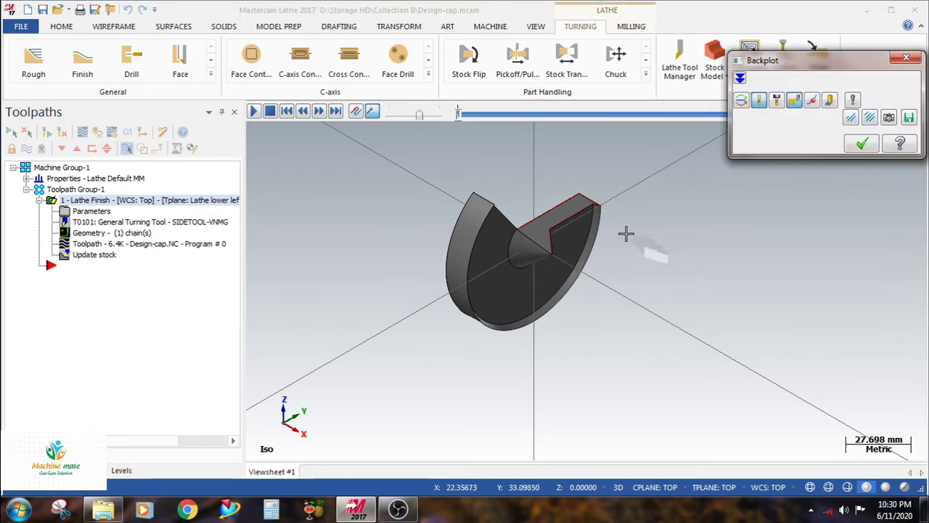
scroll(626, 233, "up", 1)
left_click(777, 101)
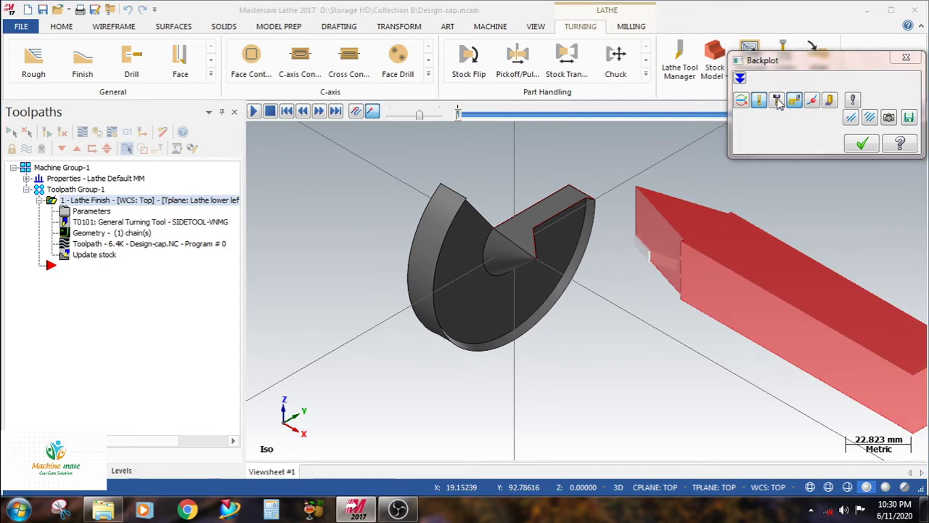
scroll(602, 239, "up", 2)
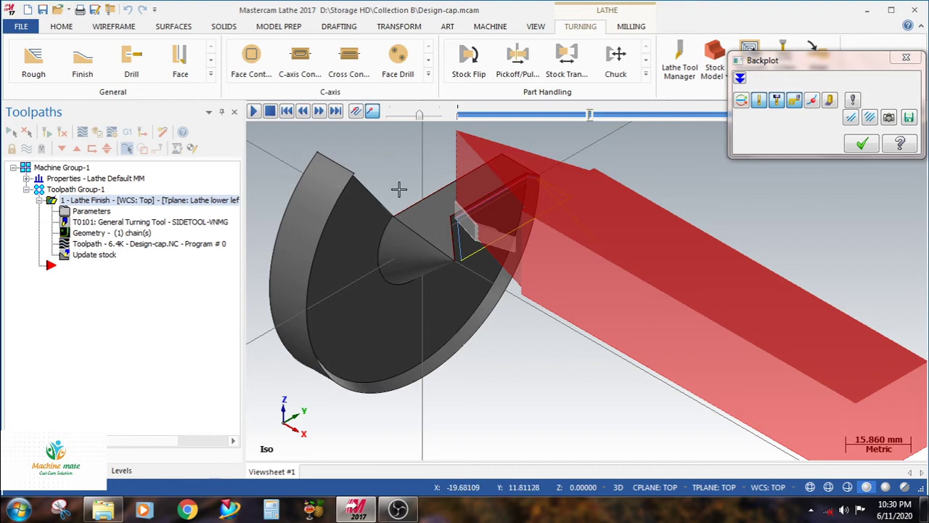
scroll(399, 194, "down", 2)
right_click(527, 110)
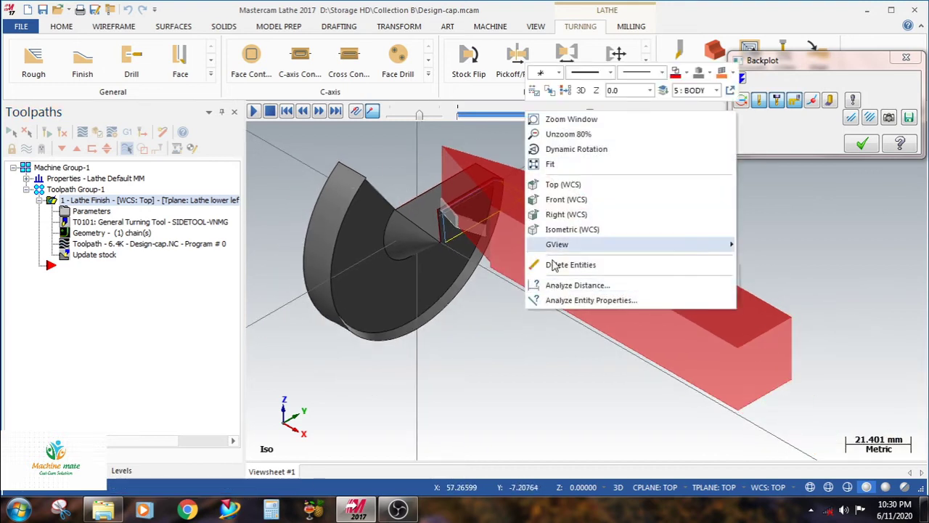
left_click(556, 155)
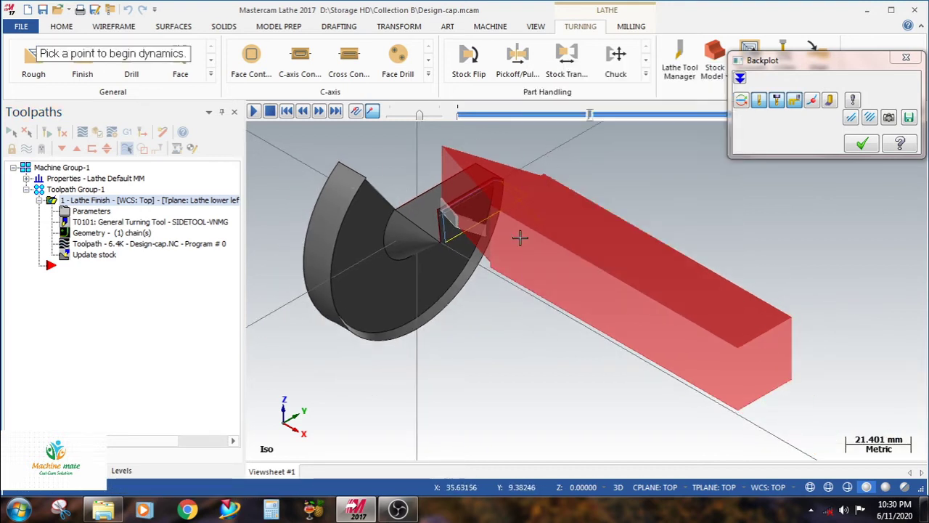
left_click(513, 336)
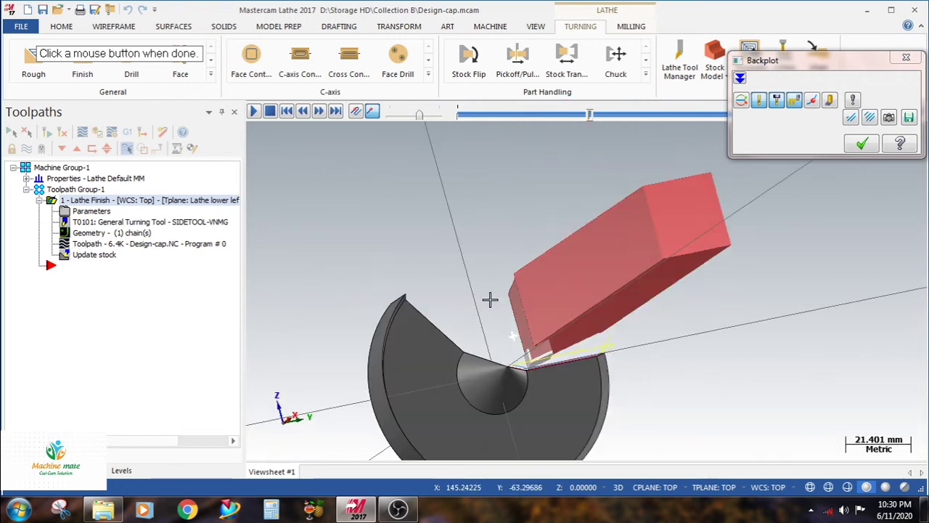
left_click(558, 344)
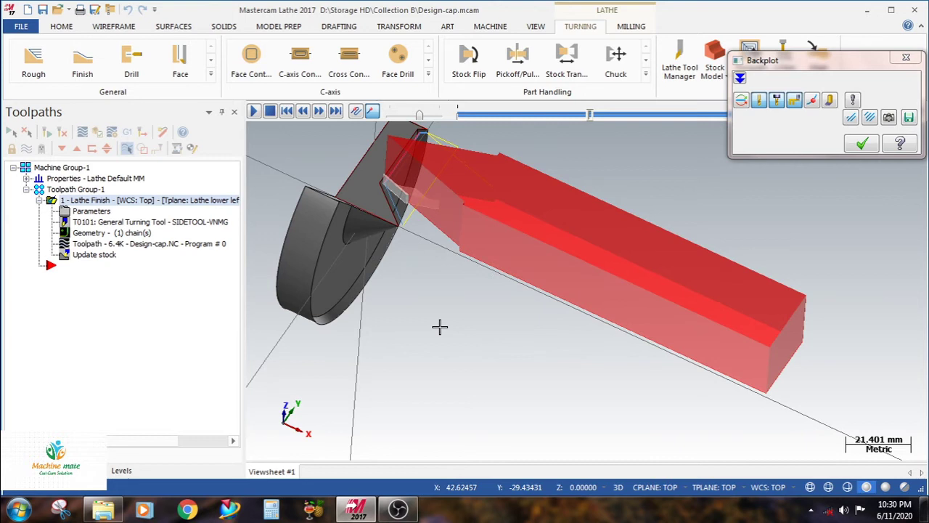
Examine the Lathe Finish backplot and tool against the part profile in the Top view, and close the backplot.
right_click(440, 326)
left_click(490, 204)
scroll(284, 266, "down", 1)
scroll(581, 209, "up", 2)
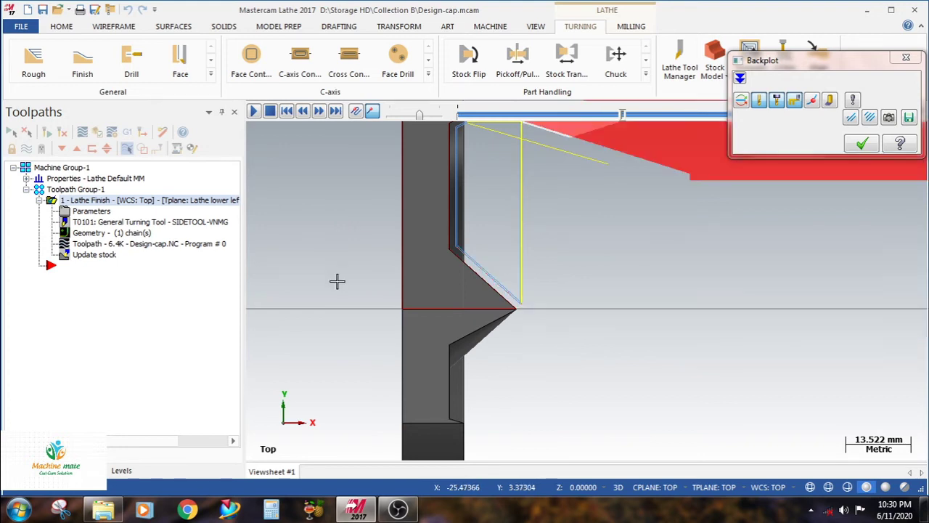
scroll(339, 288, "down", 1)
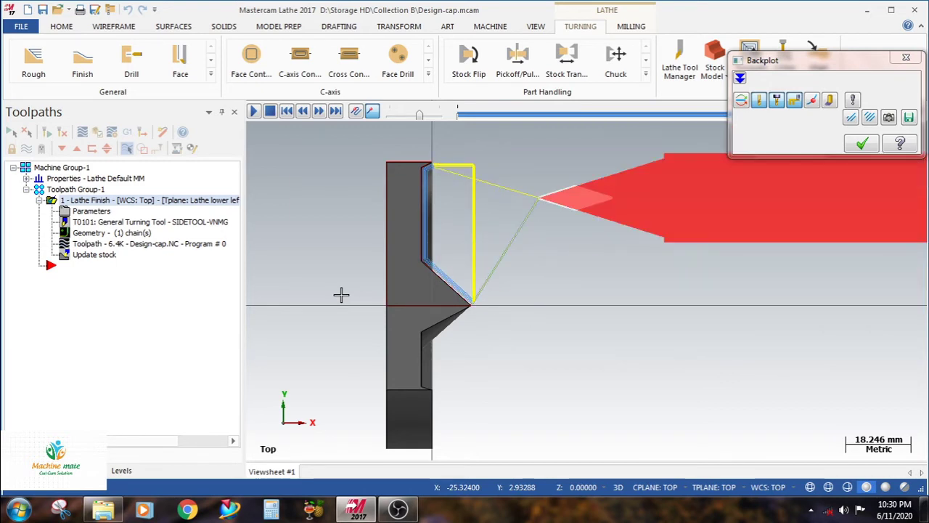
left_click(871, 145)
scroll(524, 170, "down", 1)
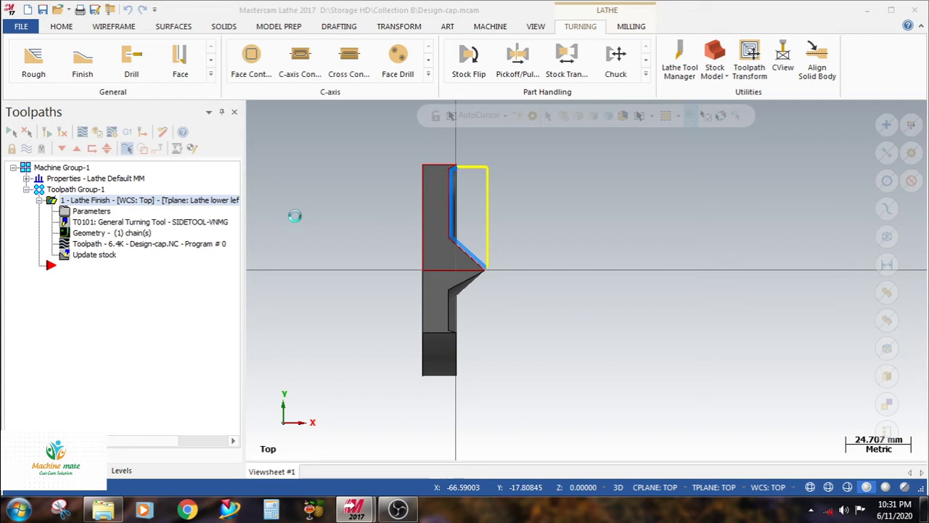
Inspect the stock and tool for the Lathe Finish operation in Mastercam Simulator and close the simulator.
mouse_move(354, 508)
left_click(438, 433)
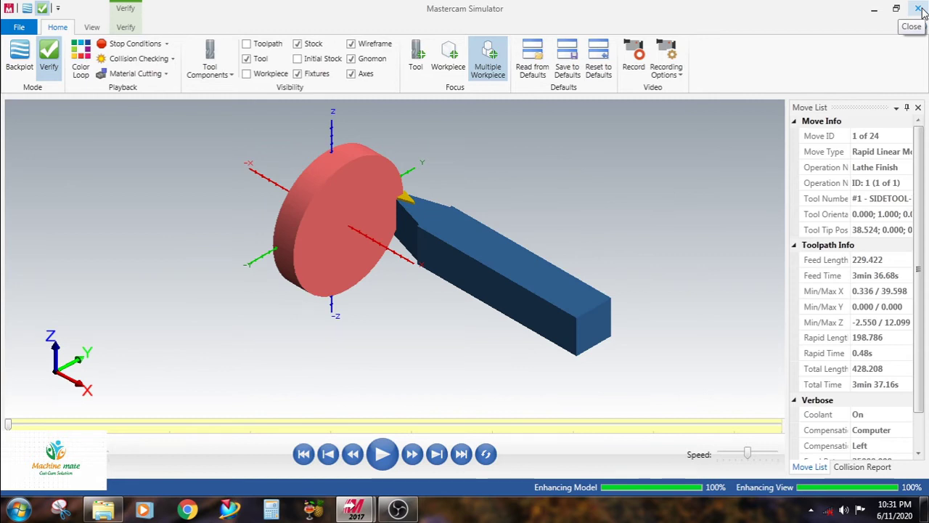
left_click(919, 9)
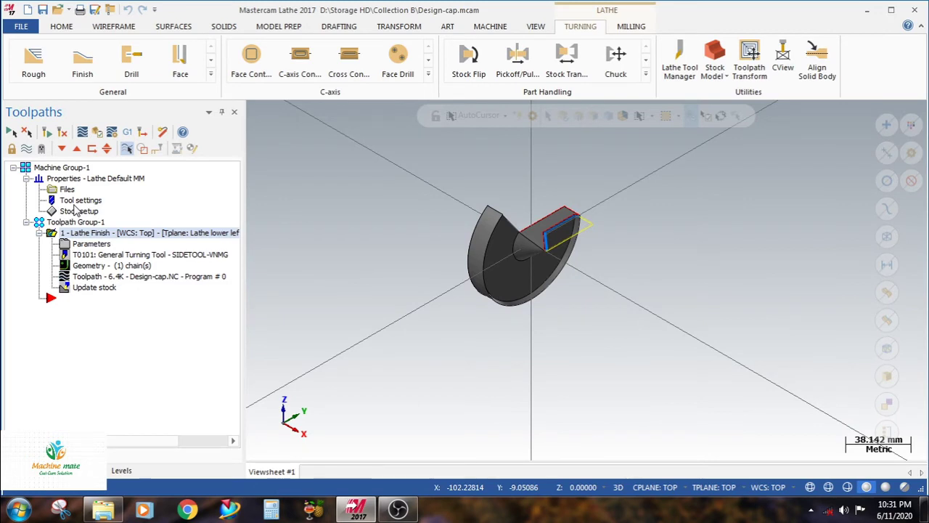
Change the left spindle stock geometry to Revolve, using a chain of the cap's profile.
left_click(80, 210)
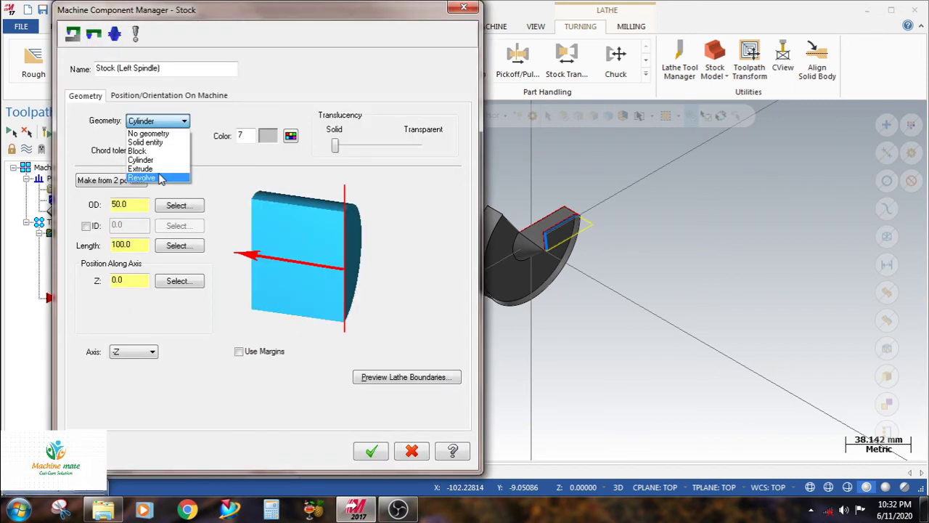
left_click(143, 178)
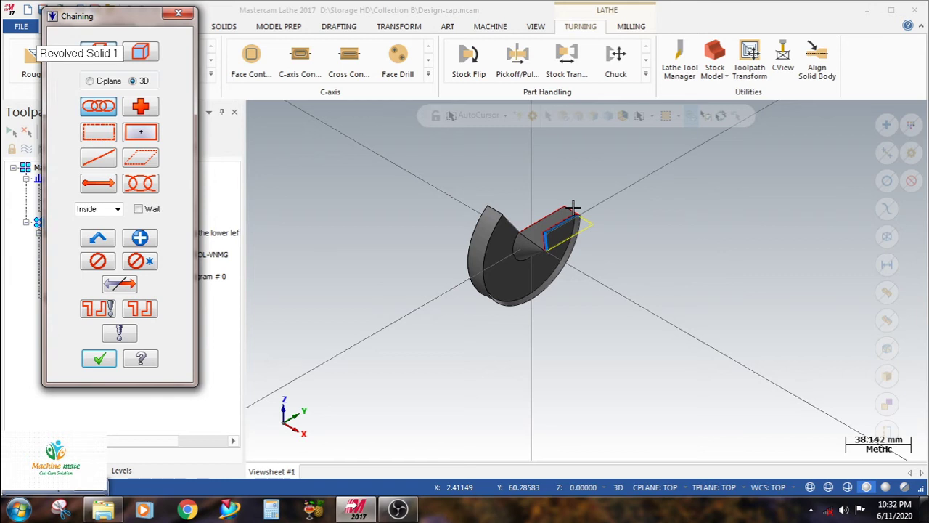
key("Return")
scroll(573, 208, "up", 5)
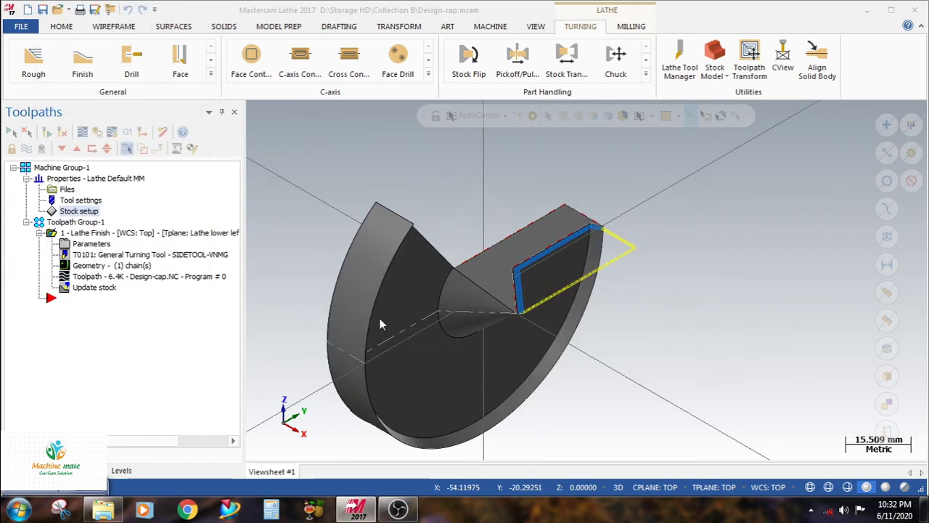
left_click(78, 210)
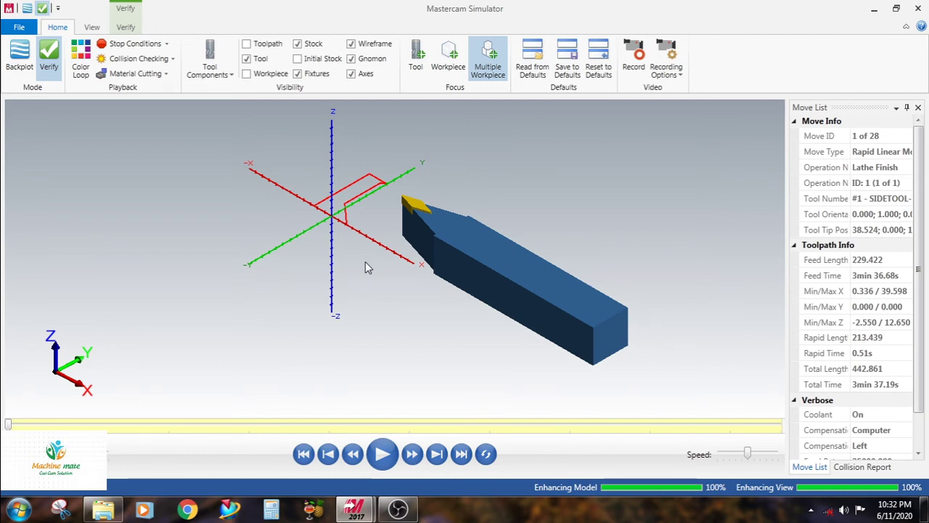
Step through the Lathe Finish verification on the revolved stock in Mastercam Simulator up to move 17.
scroll(359, 195, "up", 3)
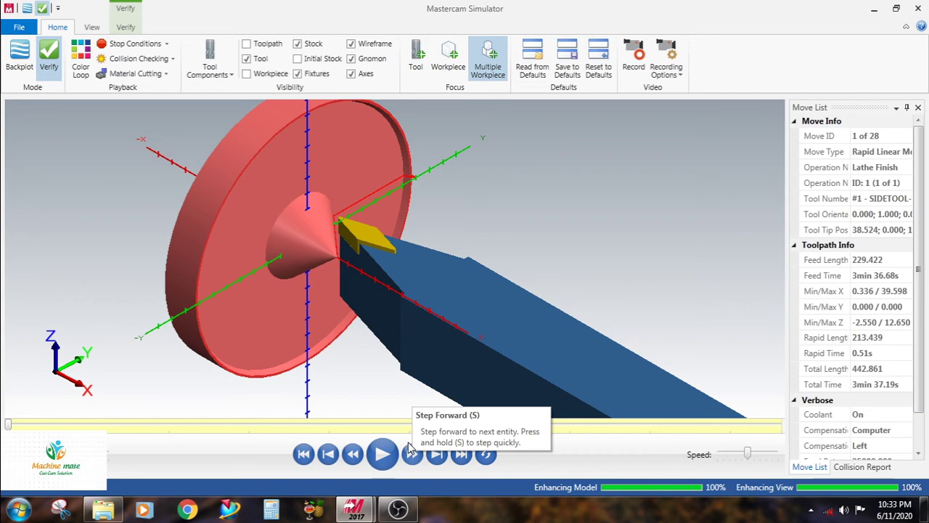
left_click(411, 450)
key("s")
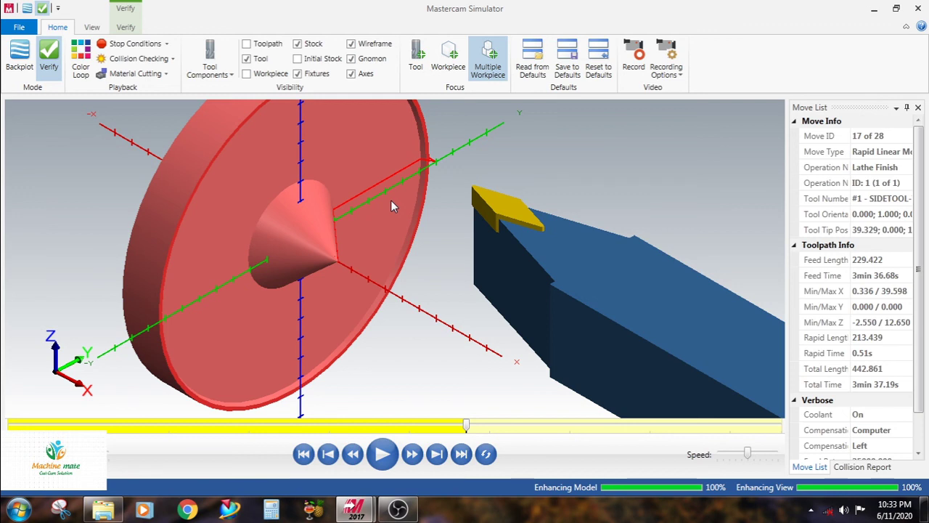
Capture a screen snip of the simulator showing the whole cap and the turning tool.
scroll(391, 206, "down", 2)
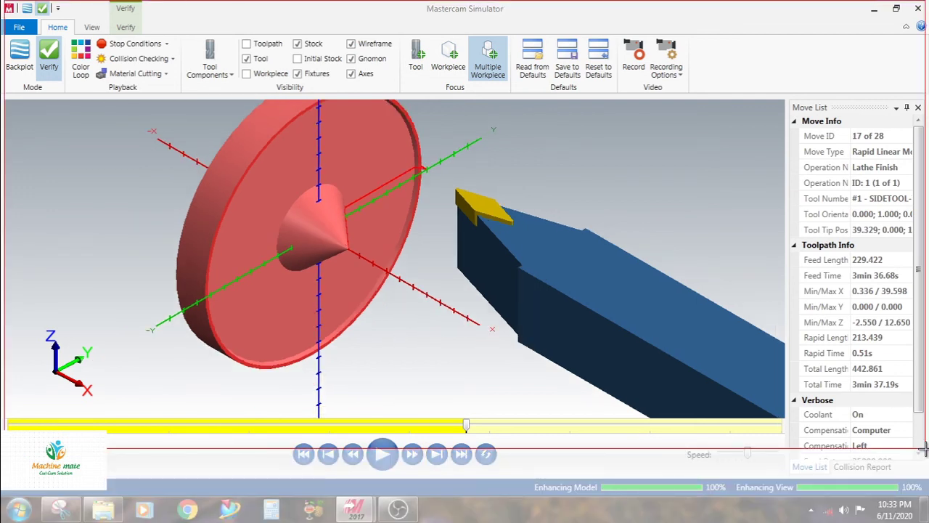
left_click_drag(923, 450, 923, 413)
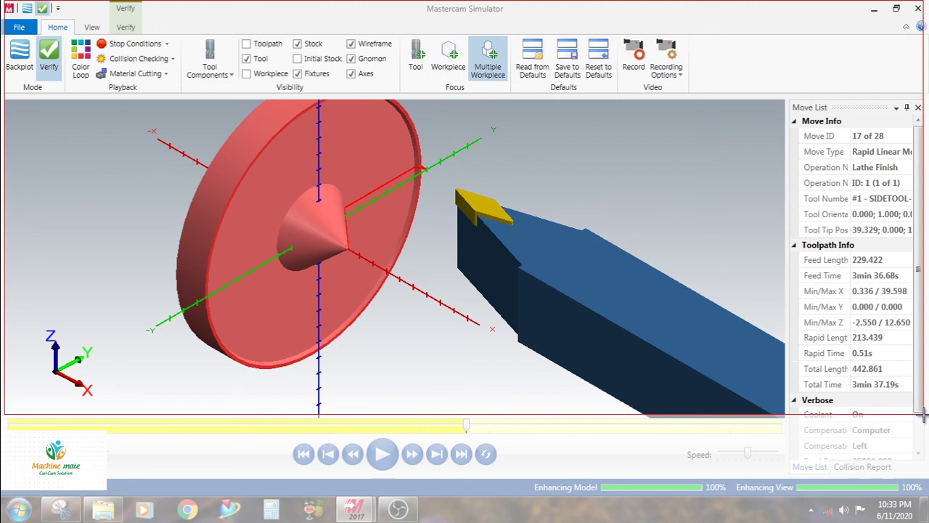